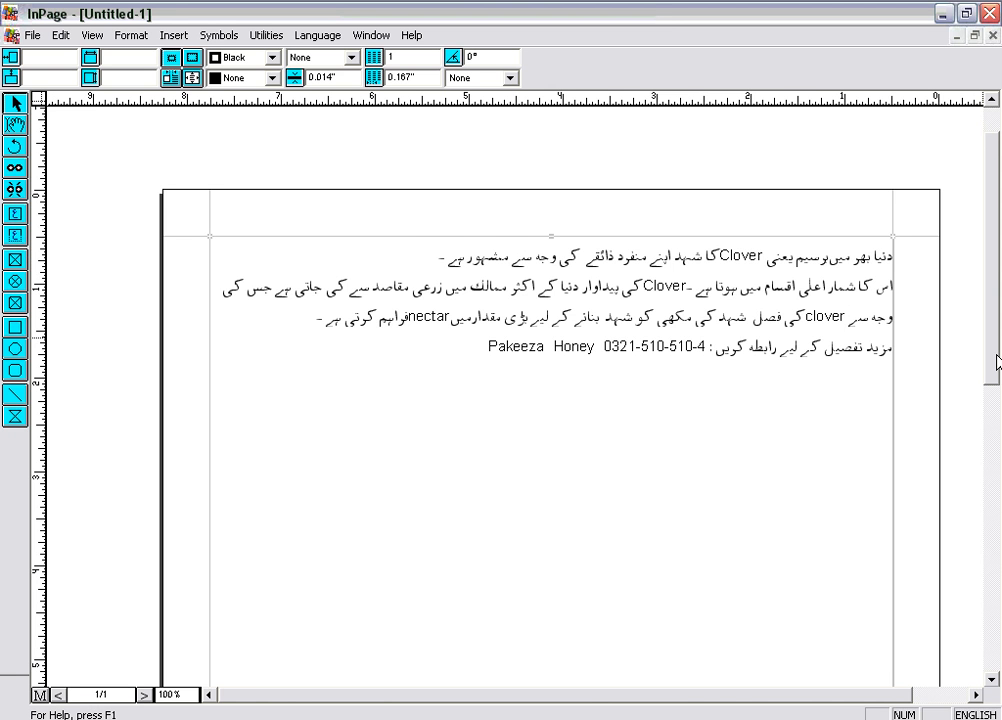
- Draw a text box about 2.32 by 1.52 inches in the empty area below the Urdu paragraphs, then narrow it to about 2.25 inches
{"action": "left_click_drag", "start_coordinate": [997, 362], "coordinate": [997, 374]}
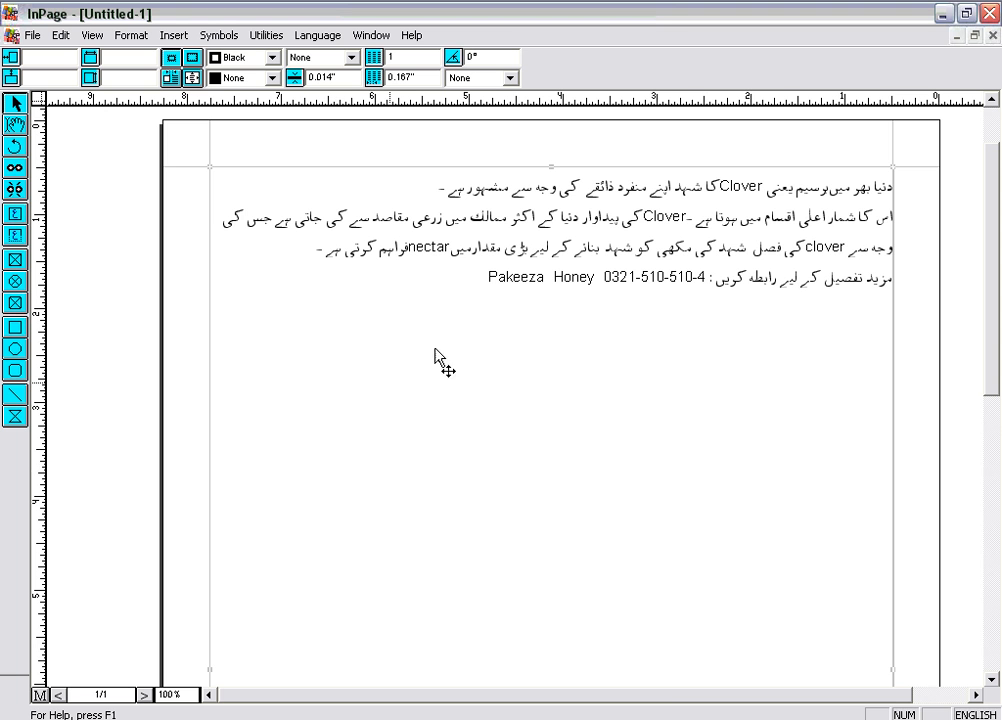
{"action": "left_click", "coordinate": [977, 695]}
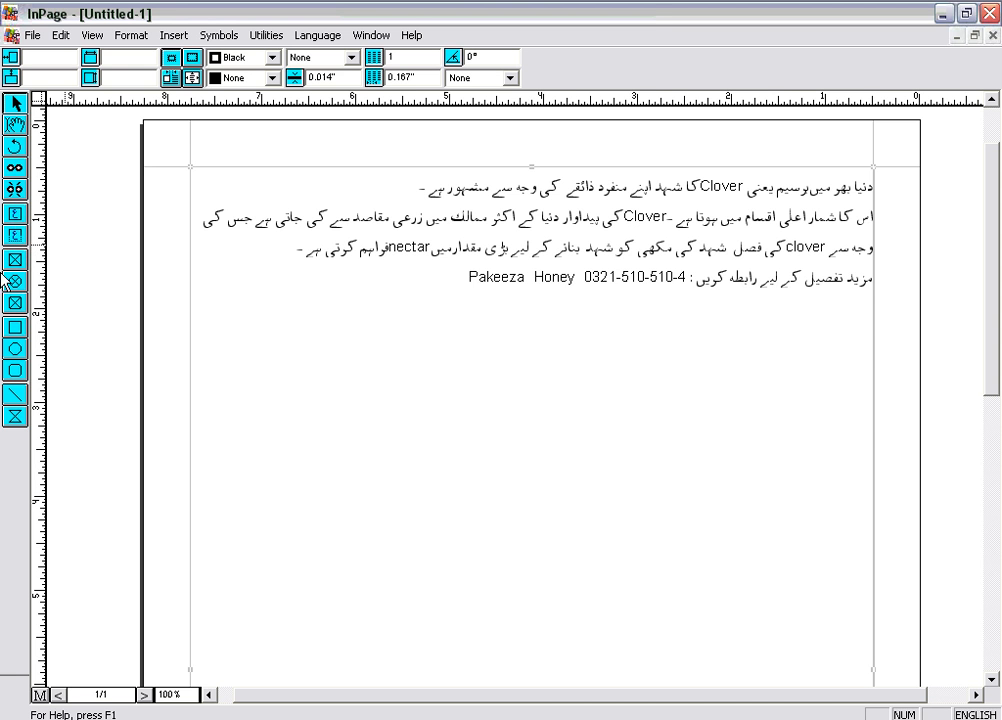
{"action": "left_click", "coordinate": [15, 214]}
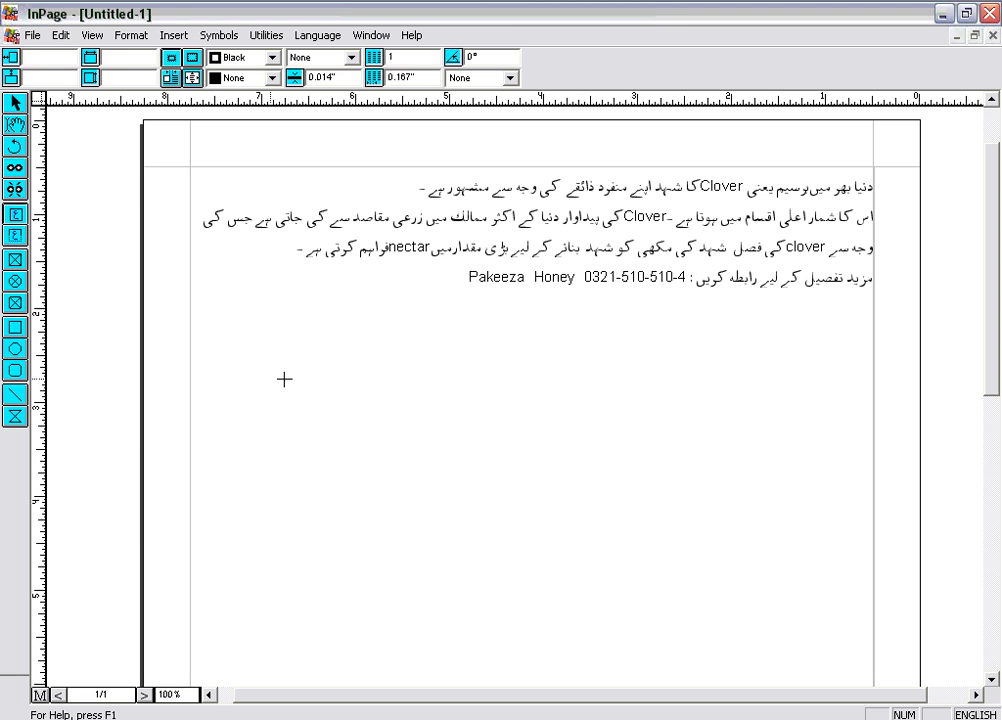
{"action": "left_click_drag", "start_coordinate": [277, 341], "coordinate": [496, 484]}
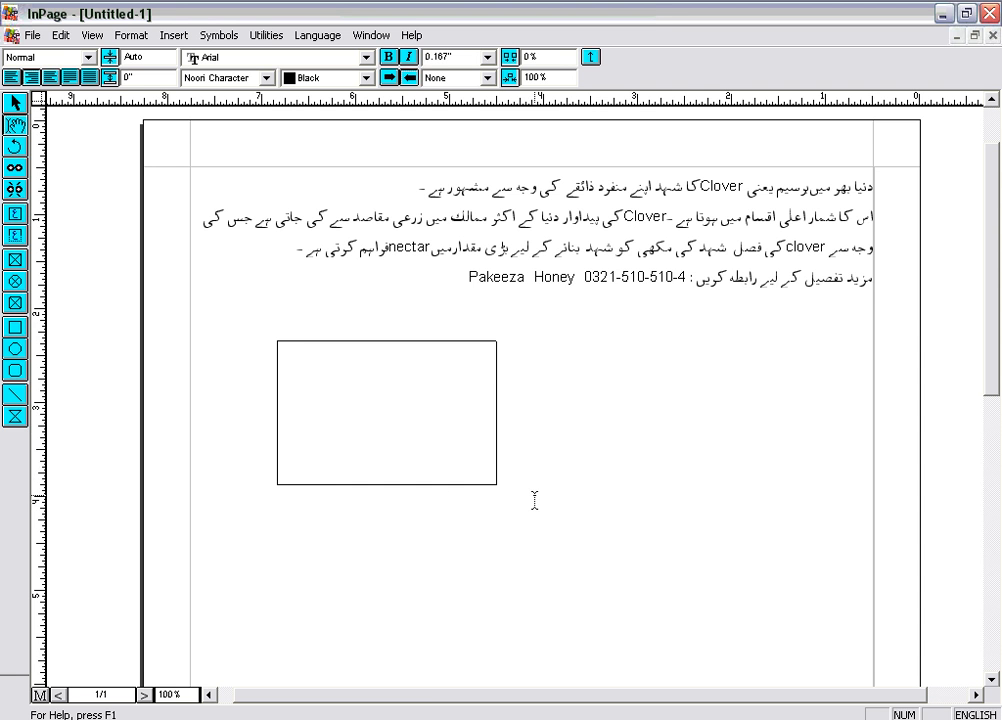
{"action": "left_click", "coordinate": [16, 106]}
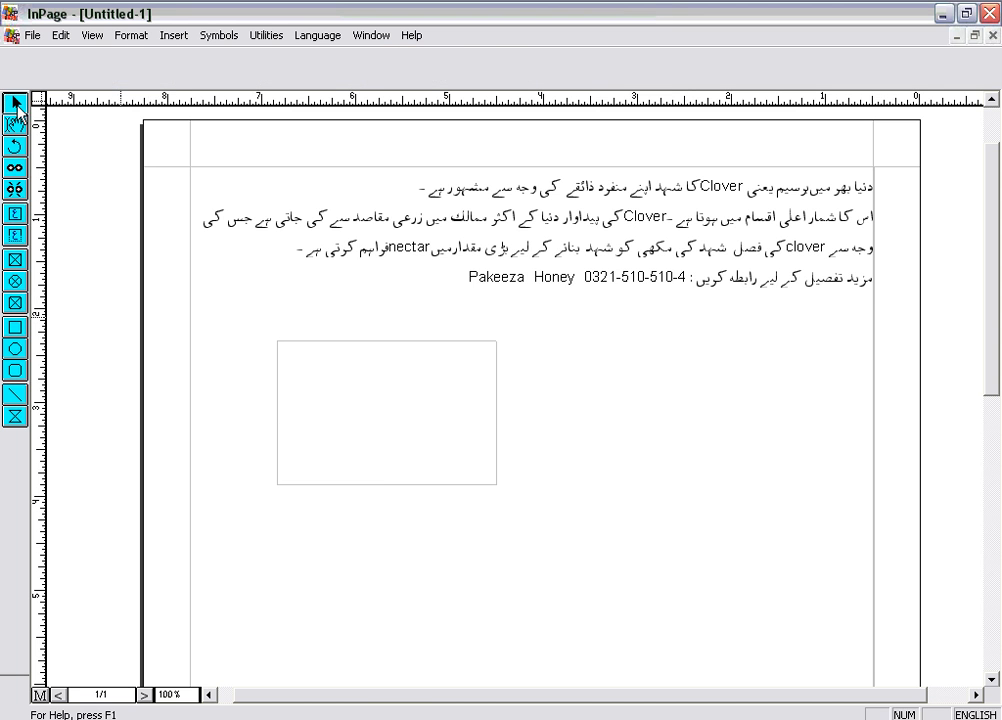
{"action": "left_click", "coordinate": [350, 349]}
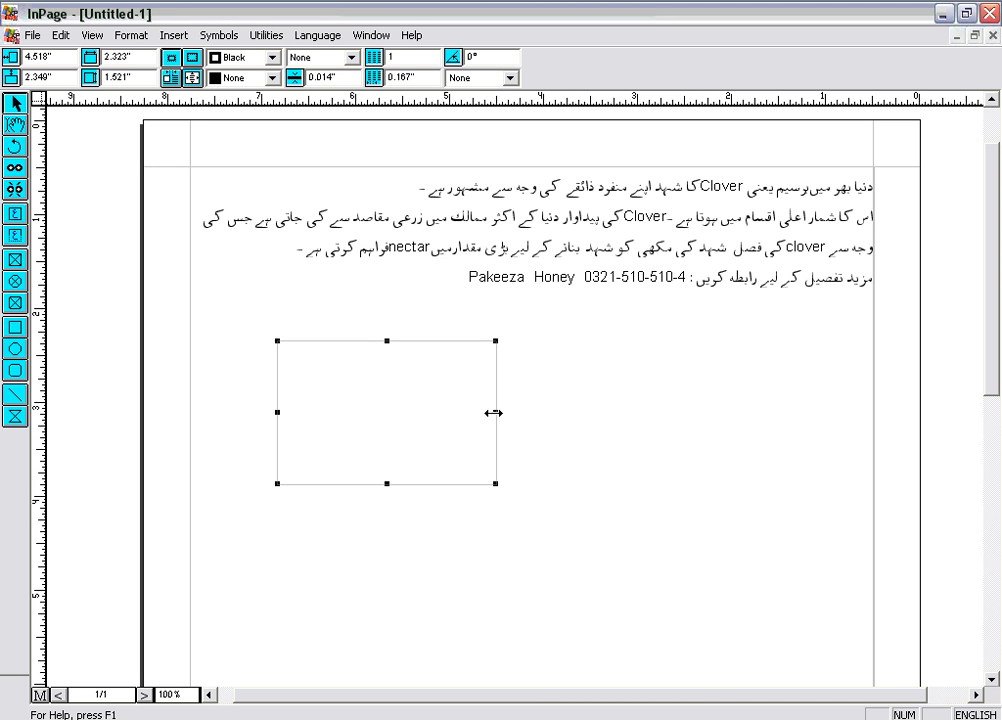
{"action": "mouse_move", "coordinate": [493, 412]}
{"action": "left_mouse_down"}
{"action": "mouse_move", "coordinate": [470, 412]}
{"action": "mouse_move", "coordinate": [488, 415]}
{"action": "left_mouse_up"}
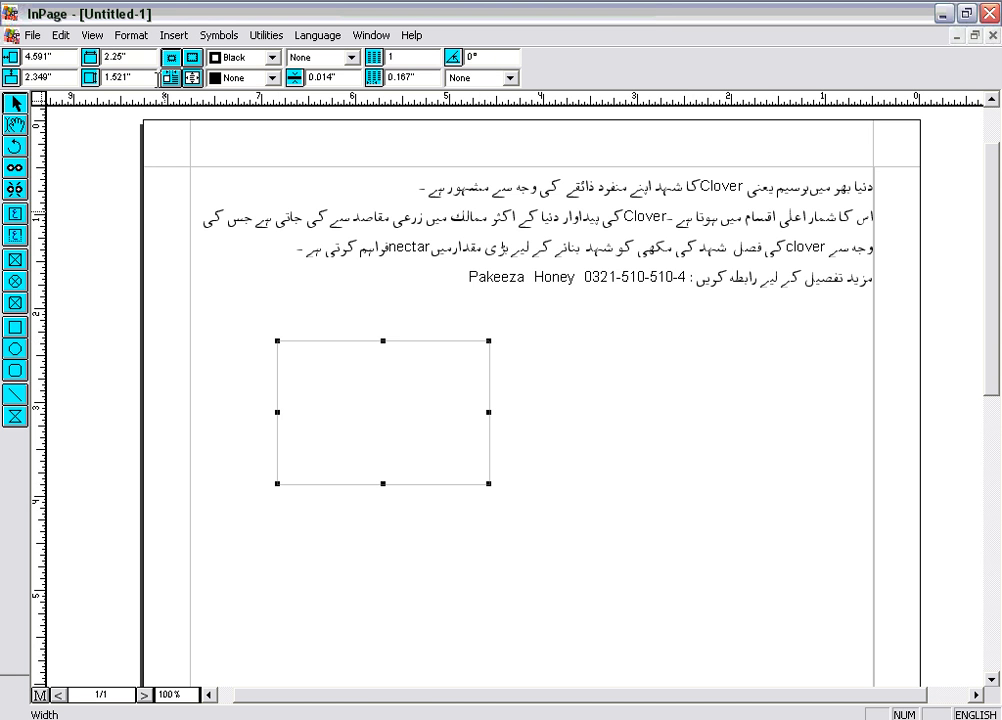
- Set the text box's width and height to 4 inches and move it inside the page margins, just below the paragraphs
{"action": "left_click_drag", "start_coordinate": [124, 58], "coordinate": [88, 59]}
{"action": "type", "text": "4"}
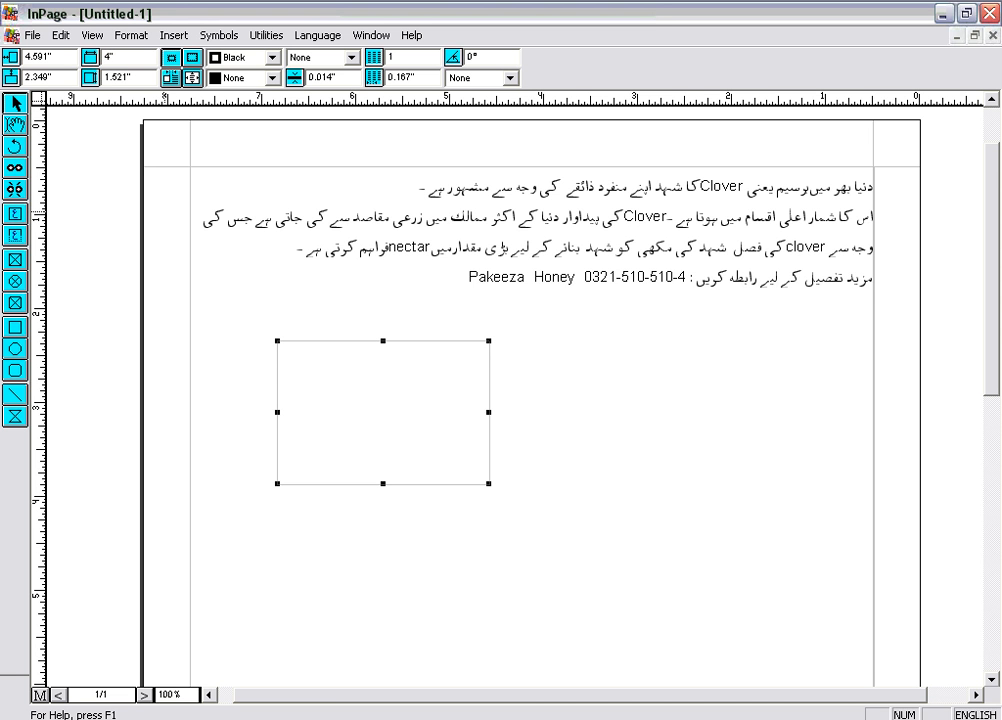
{"action": "key", "text": "Tab"}
{"action": "type", "text": "4"}
{"action": "key", "text": "Return"}
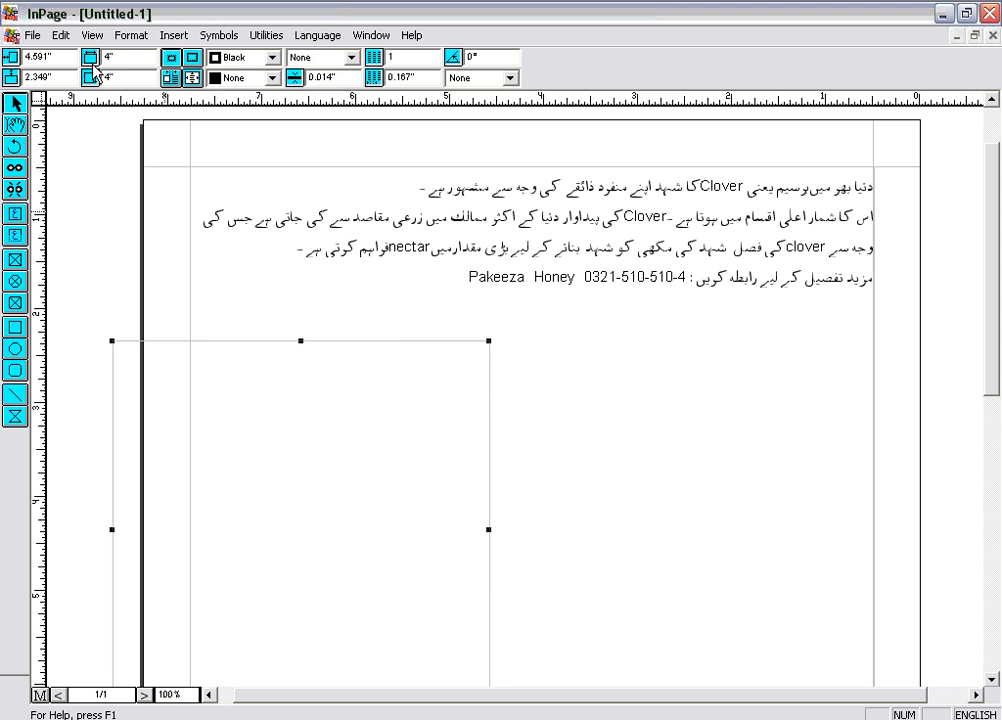
{"action": "left_click_drag", "start_coordinate": [262, 526], "coordinate": [358, 489]}
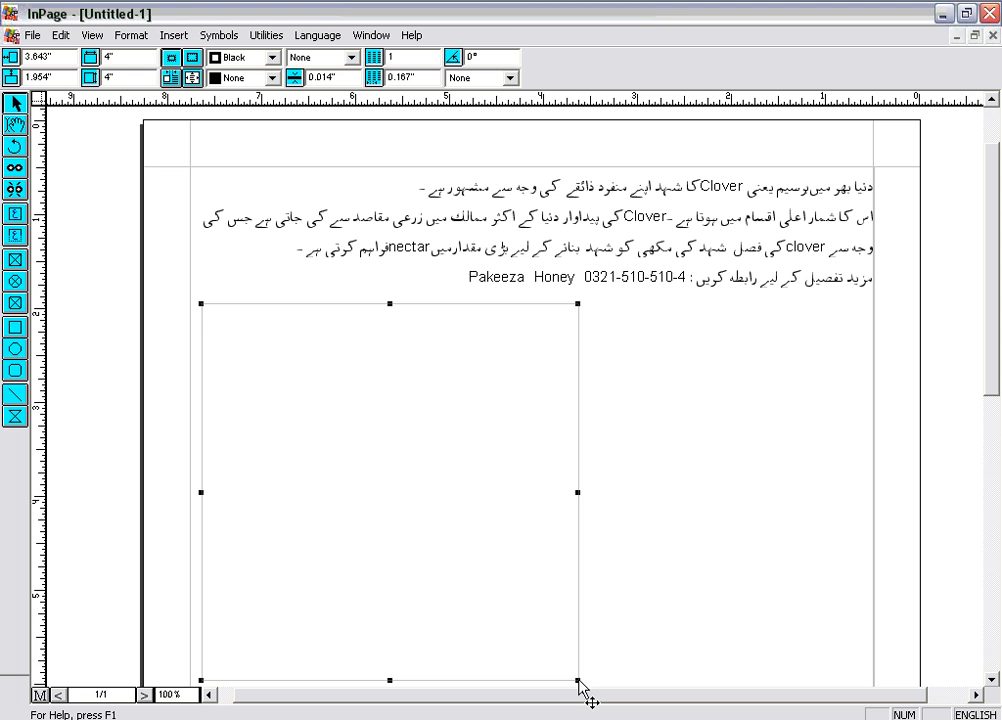
{"action": "left_click", "coordinate": [626, 671]}
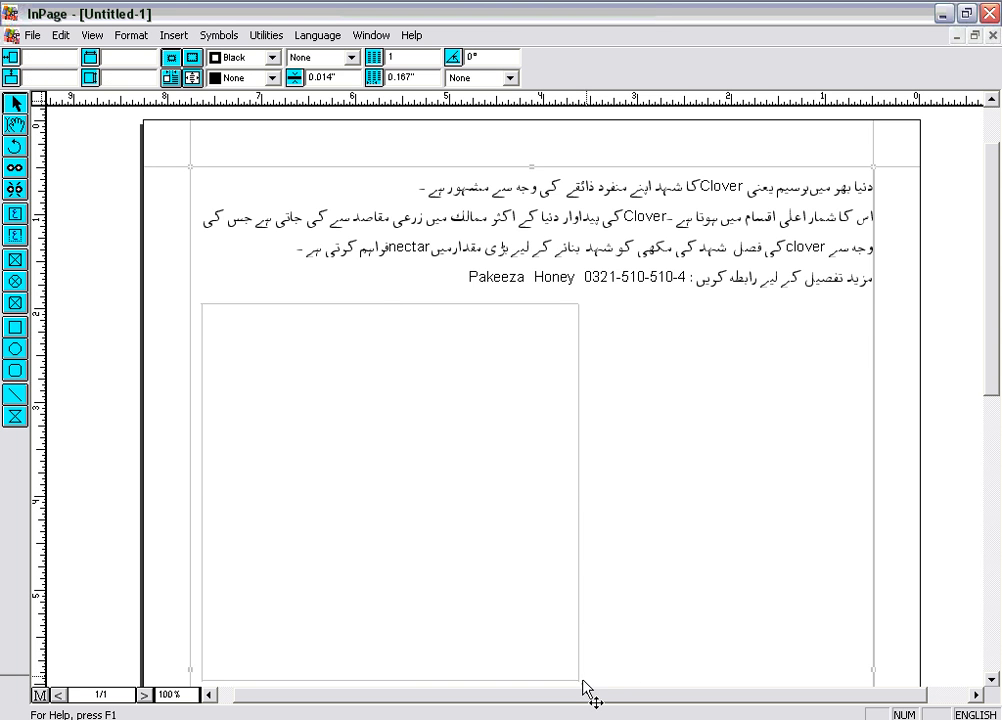
- Shrink the text box from its lower corner, then set its width and height to 2 inches
{"action": "left_click", "coordinate": [576, 686]}
{"action": "left_click_drag", "start_coordinate": [576, 679], "coordinate": [441, 538]}
{"action": "left_click_drag", "start_coordinate": [140, 58], "coordinate": [70, 48]}
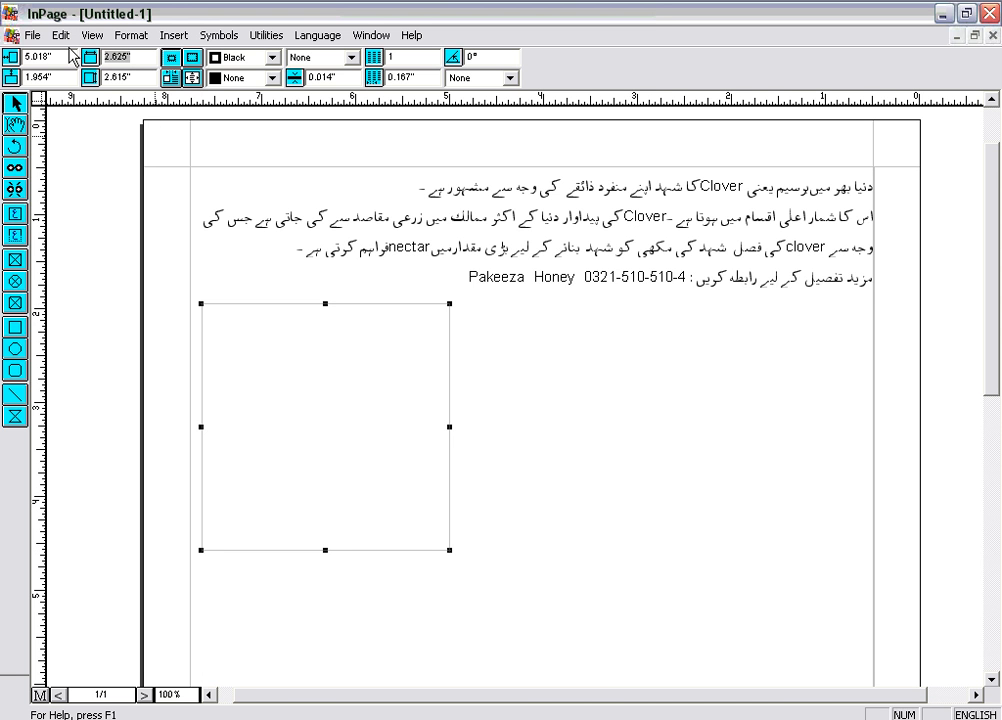
{"action": "type", "text": "2"}
{"action": "key", "text": "Tab"}
{"action": "type", "text": "2"}
{"action": "key", "text": "Return"}
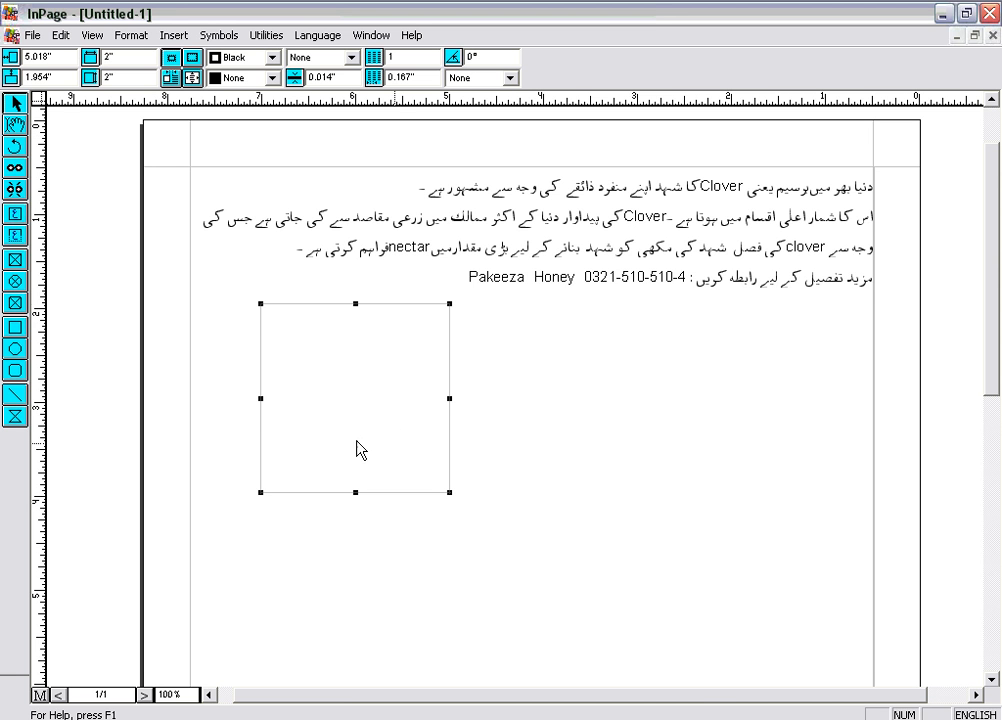
- Draw a title text box about 3.5 inches wide beside the square text box, below the paragraphs
{"action": "left_click", "coordinate": [15, 213]}
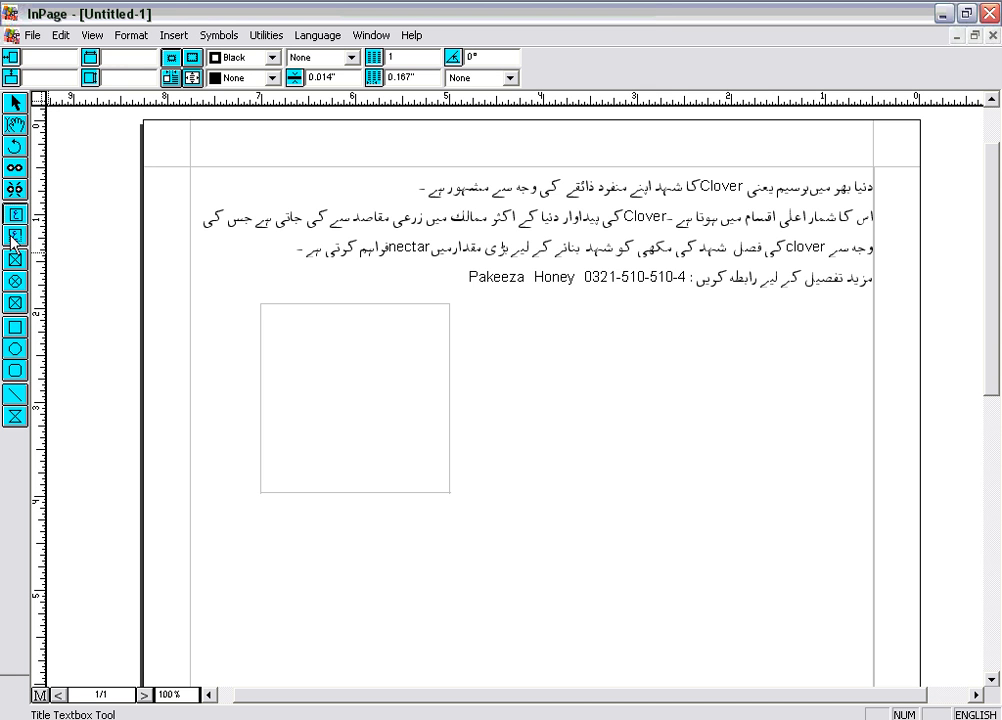
{"action": "left_click", "coordinate": [15, 237]}
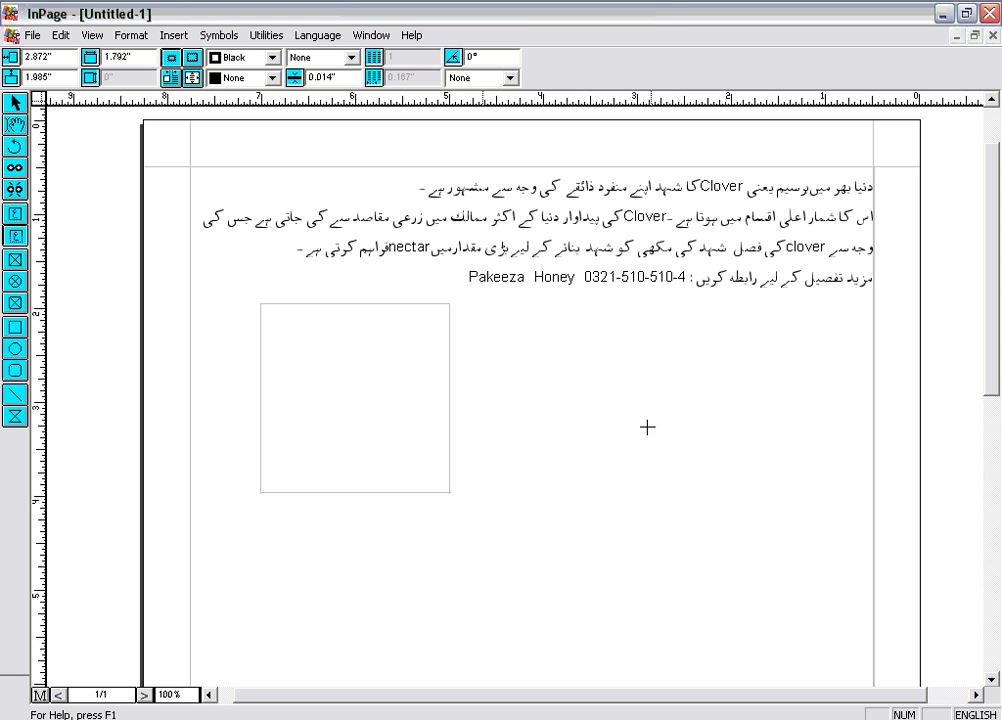
{"action": "left_click_drag", "start_coordinate": [482, 307], "coordinate": [811, 333]}
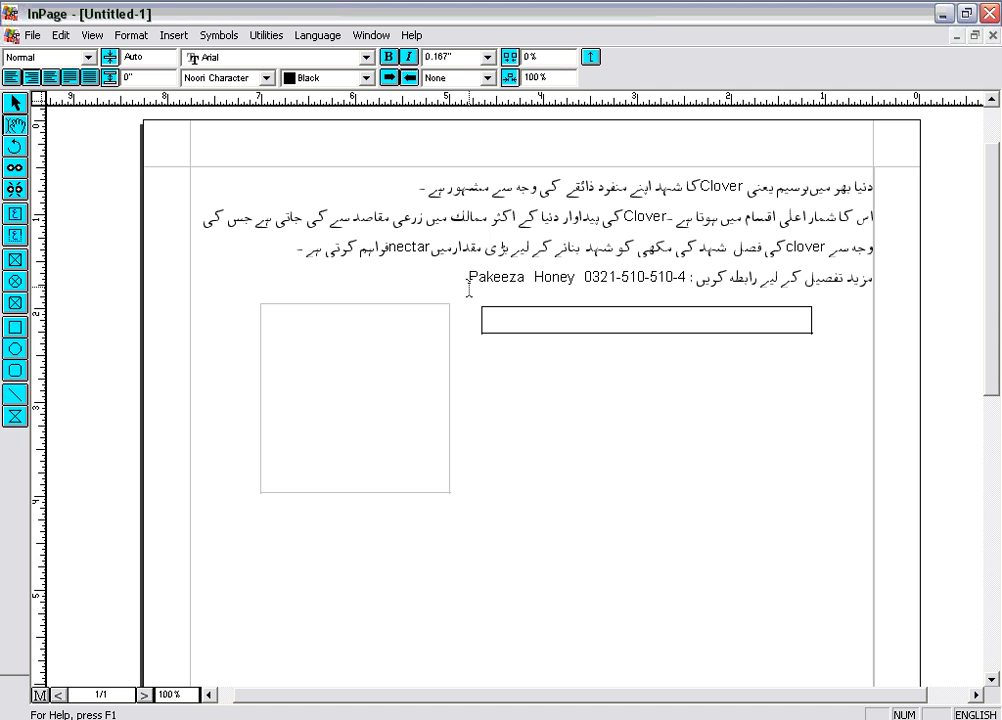
- Copy all the Urdu text at the head of the page and paste it into the square text box
{"action": "left_click_drag", "start_coordinate": [467, 277], "coordinate": [735, 277]}
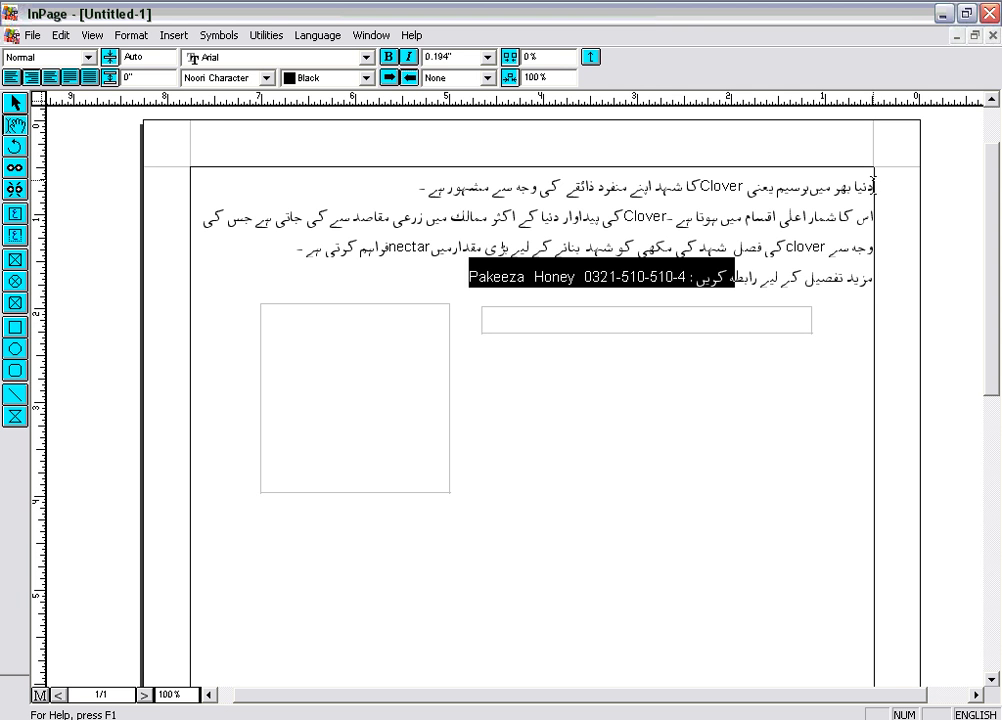
{"action": "left_click_drag", "start_coordinate": [873, 187], "coordinate": [790, 297]}
{"action": "key", "text": "ctrl+c"}
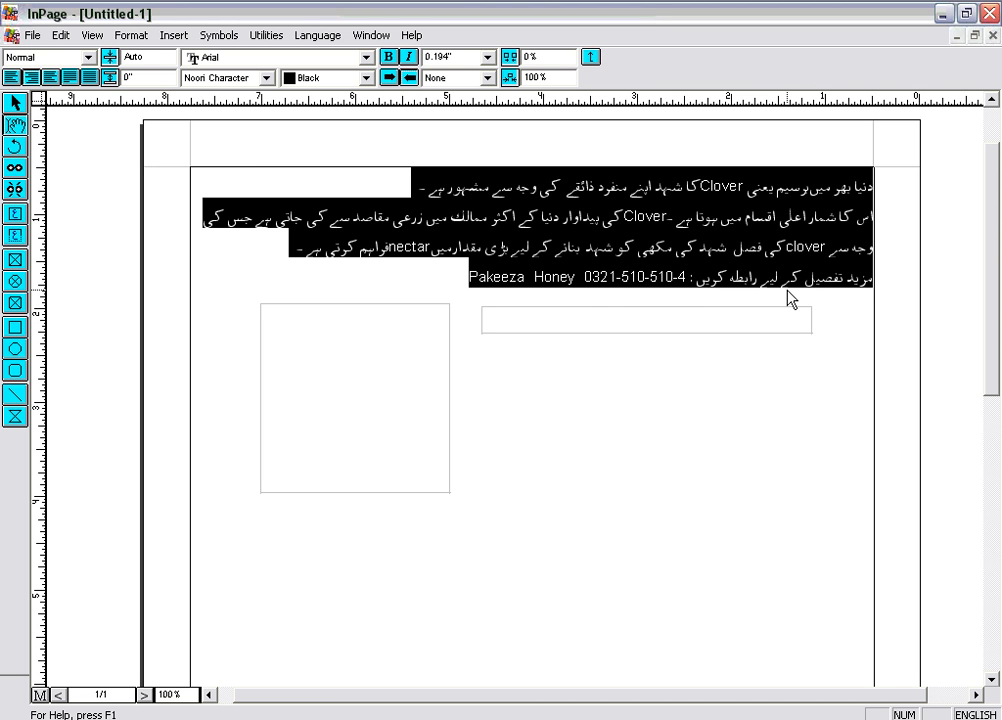
{"action": "left_click", "coordinate": [380, 340]}
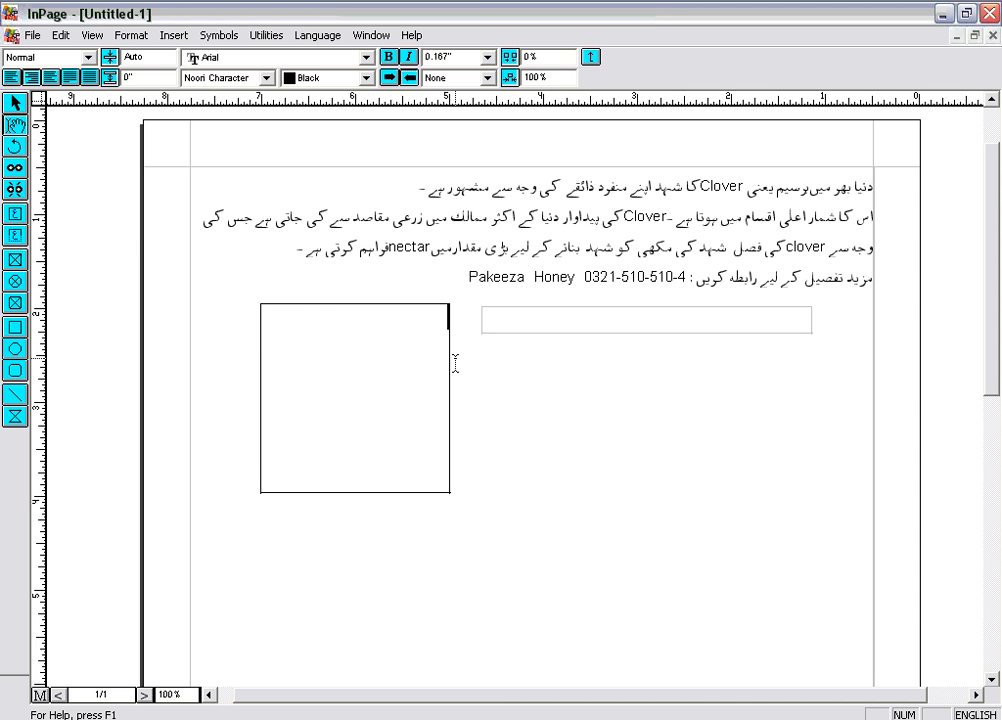
{"action": "key", "text": "ctrl+v"}
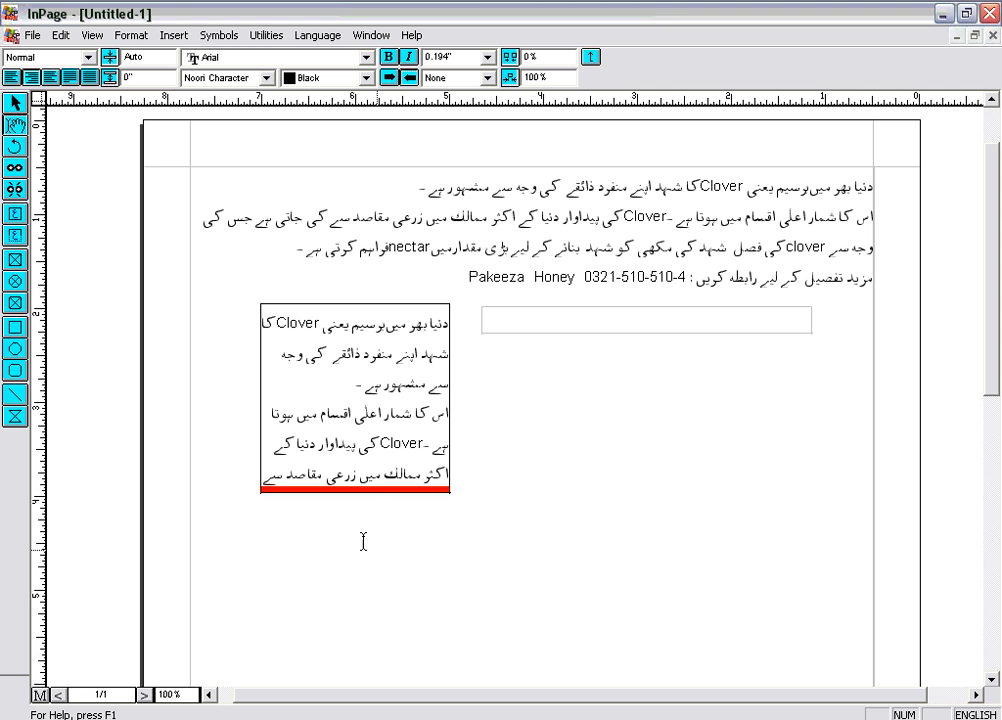
- Enlarge the filled text box to about 2.62 inches wide and 3.42 inches high so all its text fits
{"action": "left_click", "coordinate": [14, 102]}
{"action": "left_click", "coordinate": [360, 313]}
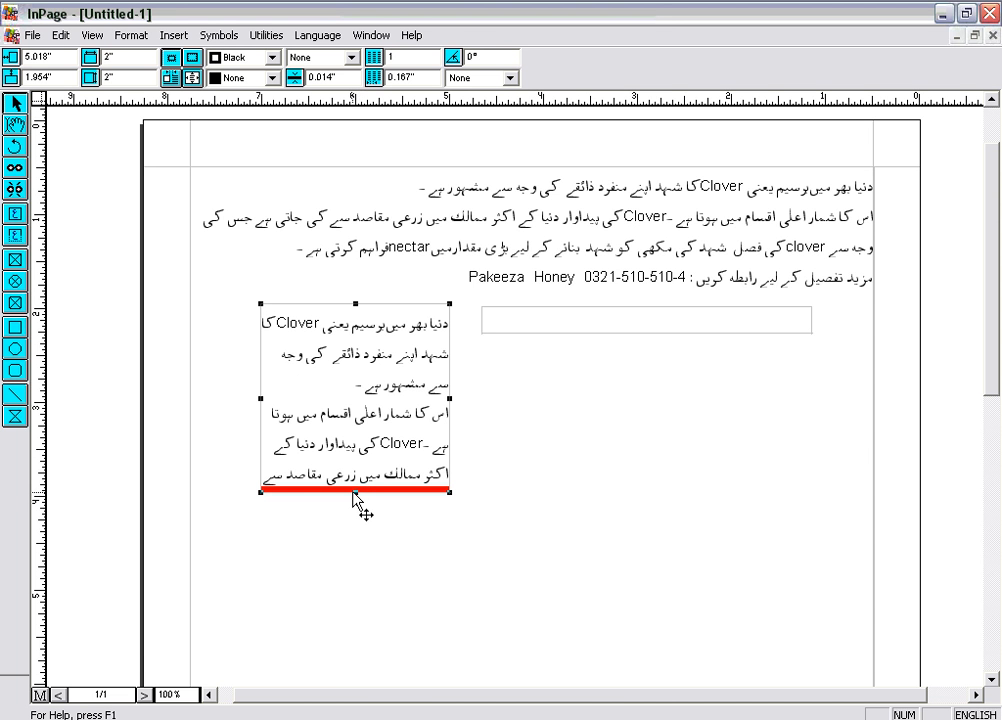
{"action": "left_click_drag", "start_coordinate": [354, 497], "coordinate": [350, 658]}
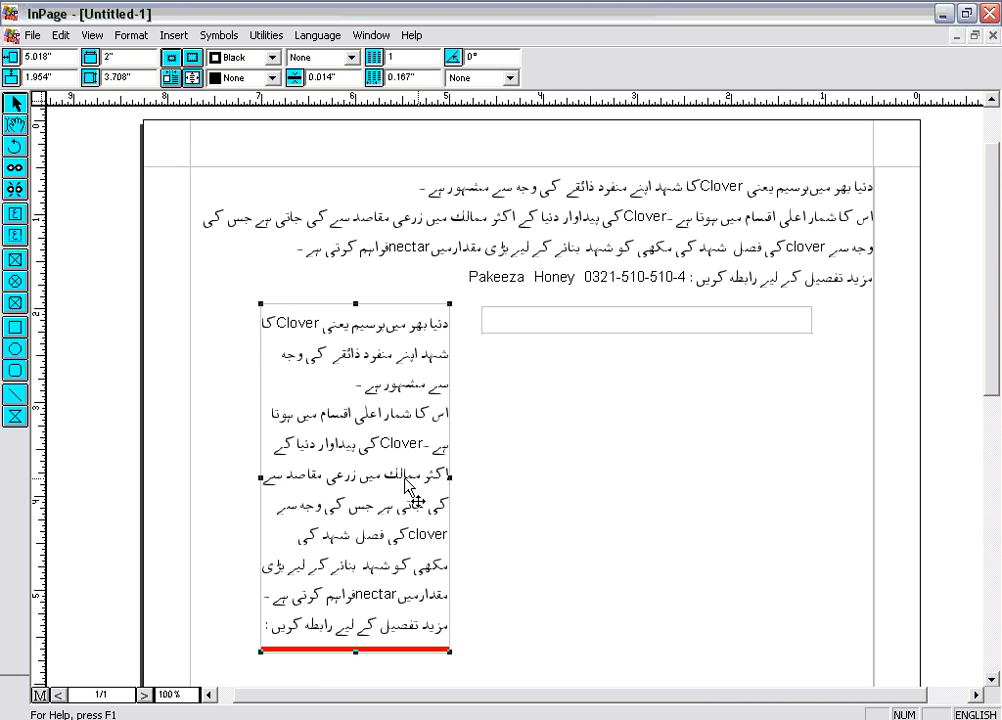
{"action": "left_click_drag", "start_coordinate": [258, 478], "coordinate": [205, 478]}
{"action": "left_click_drag", "start_coordinate": [205, 479], "coordinate": [205, 480]}
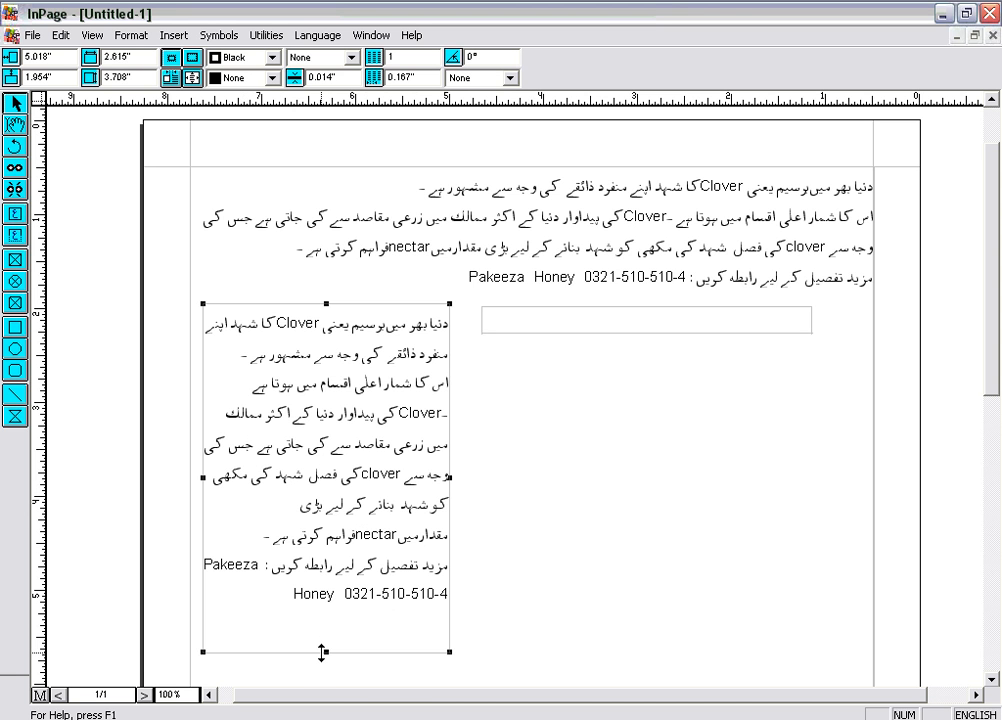
{"action": "left_click_drag", "start_coordinate": [325, 652], "coordinate": [330, 626]}
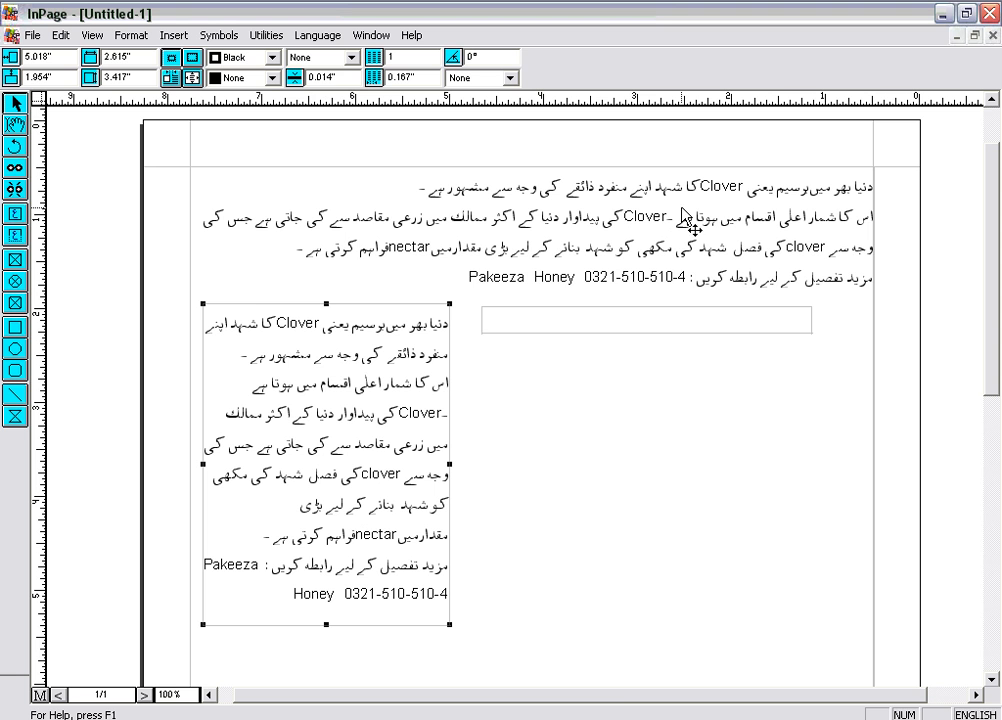
- Paste the copied Urdu text into the empty title text box
{"action": "left_click", "coordinate": [15, 124]}
{"action": "left_click", "coordinate": [765, 322]}
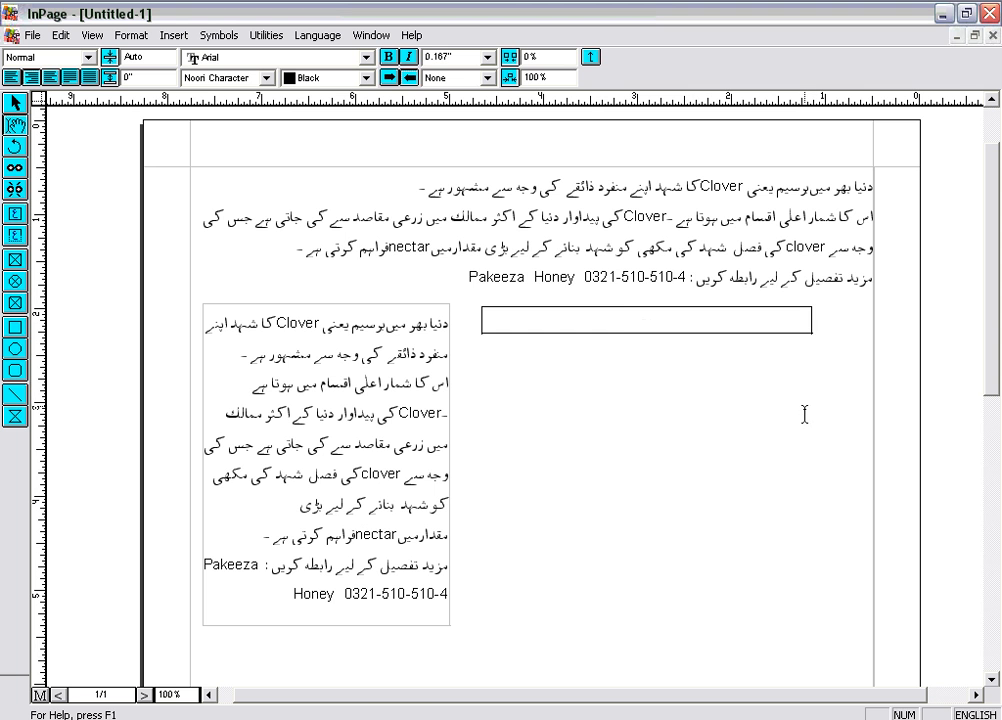
{"action": "key", "text": "ctrl+v"}
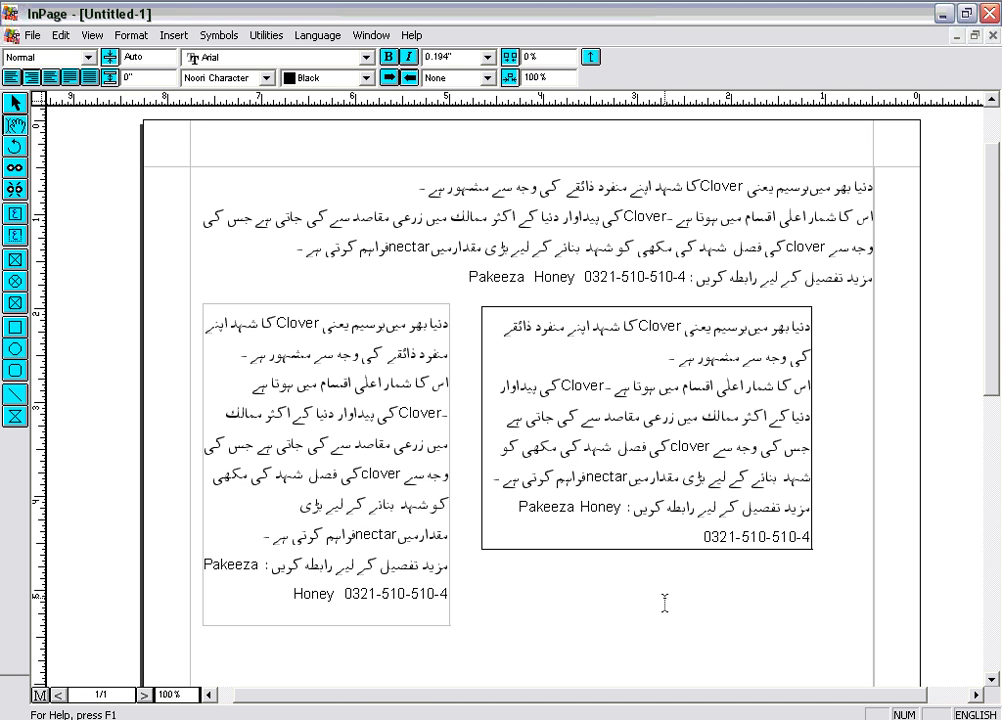
- Apply the single solid line border style to the title text box and deselect it
{"action": "left_click", "coordinate": [15, 104]}
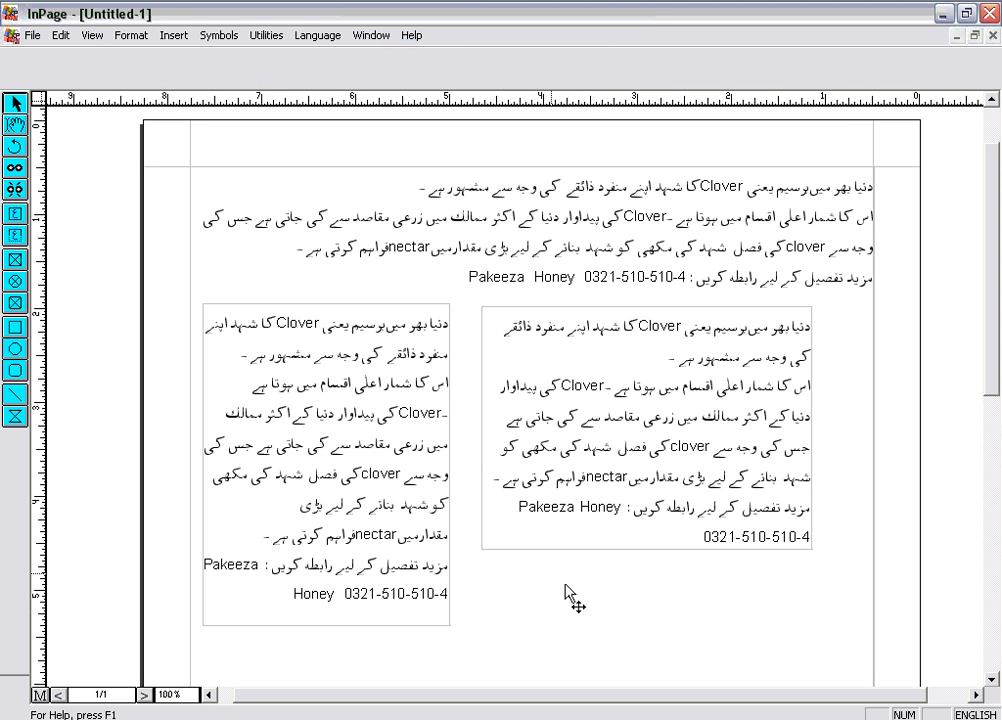
{"action": "left_click", "coordinate": [583, 605]}
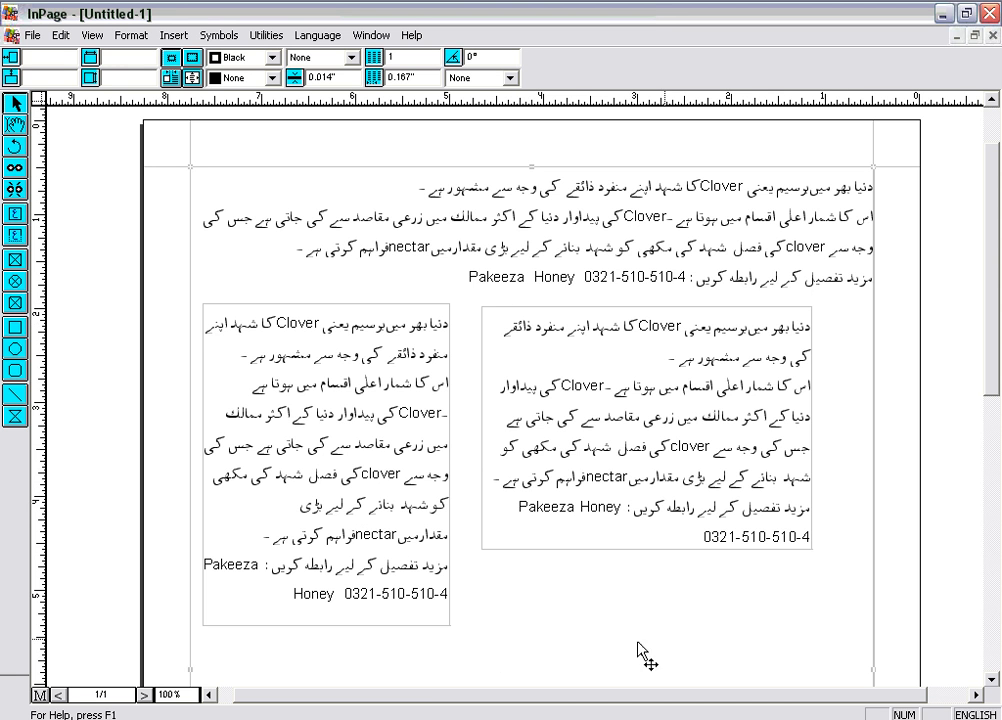
{"action": "left_click", "coordinate": [484, 398]}
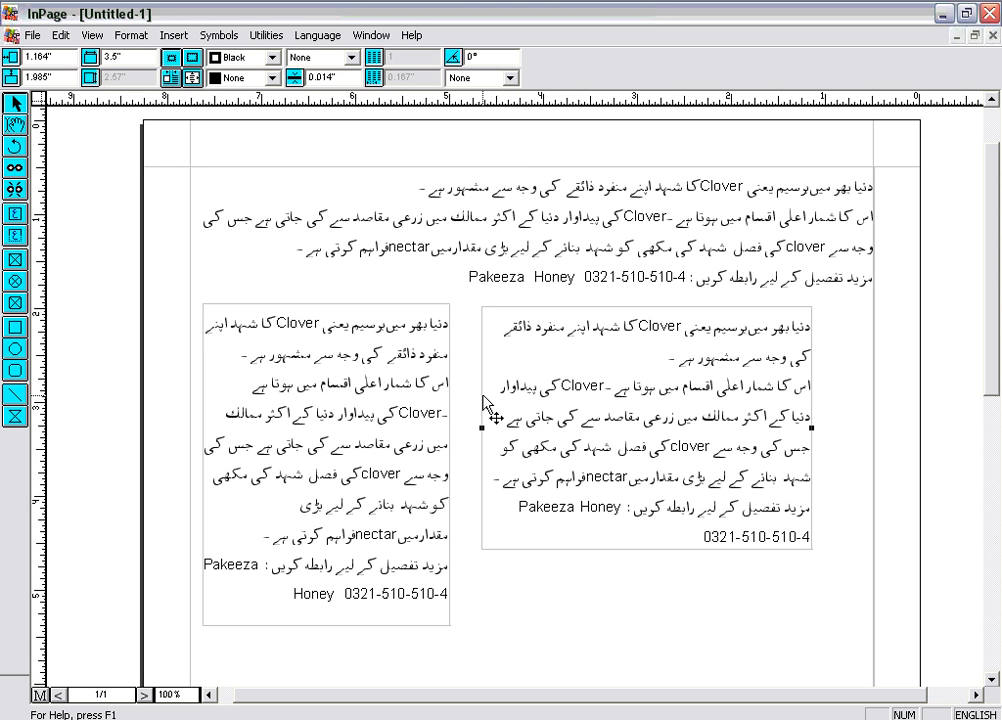
{"action": "left_click", "coordinate": [481, 478]}
{"action": "left_click", "coordinate": [482, 479]}
{"action": "left_click", "coordinate": [353, 60]}
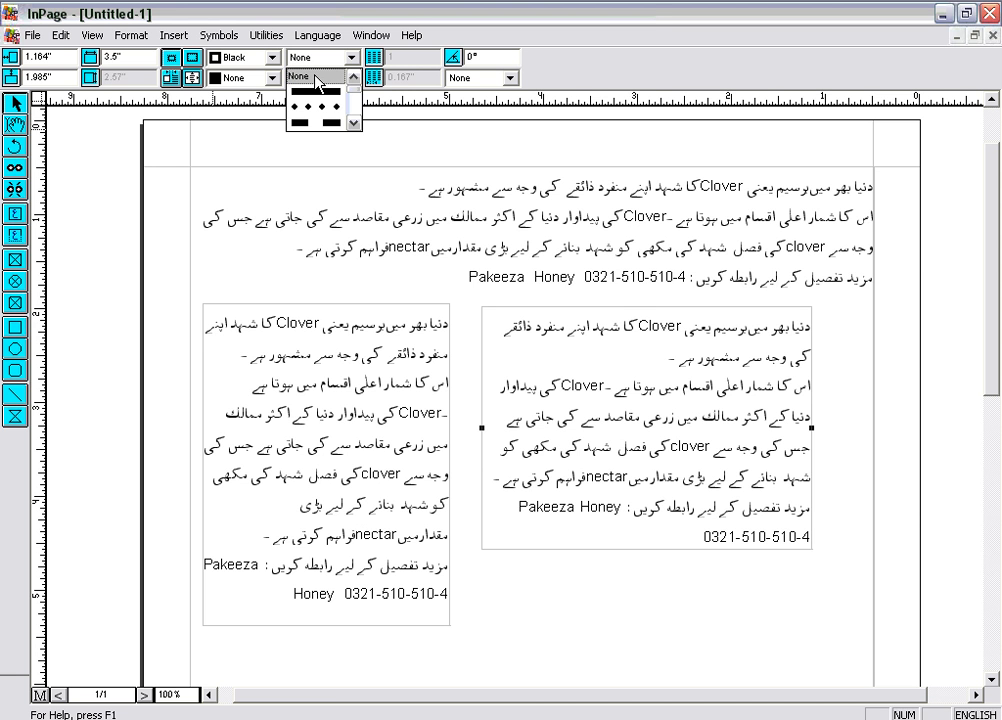
{"action": "scroll", "coordinate": [348, 92], "scroll_direction": "down", "scroll_amount": 3}
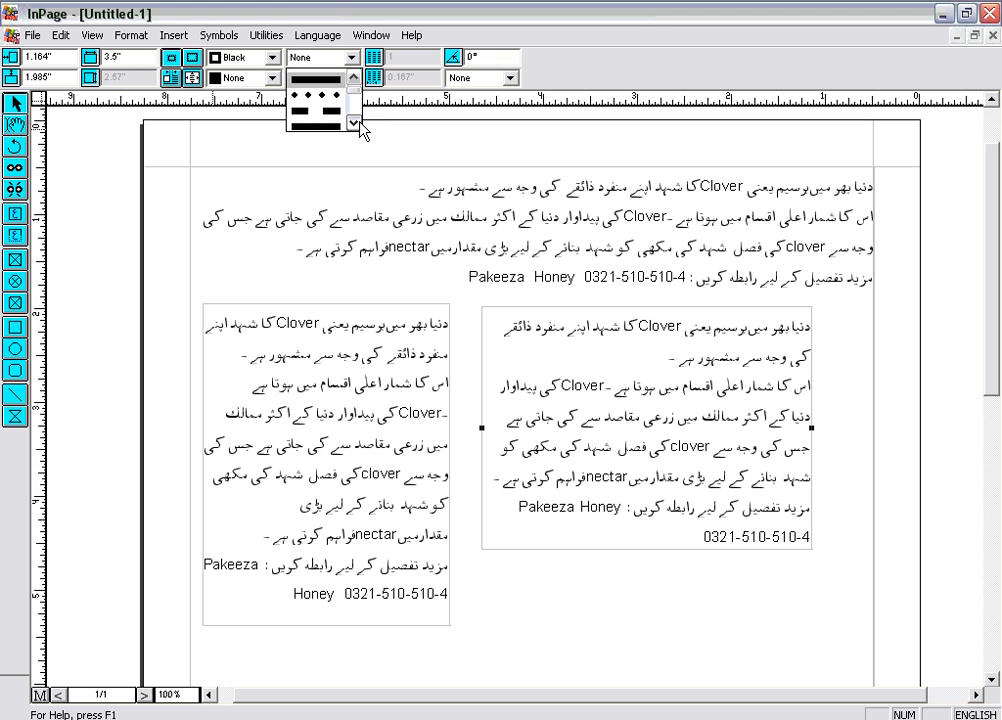
{"action": "scroll", "coordinate": [352, 88], "scroll_direction": "down", "scroll_amount": 1}
{"action": "scroll", "coordinate": [352, 85], "scroll_direction": "up", "scroll_amount": 4}
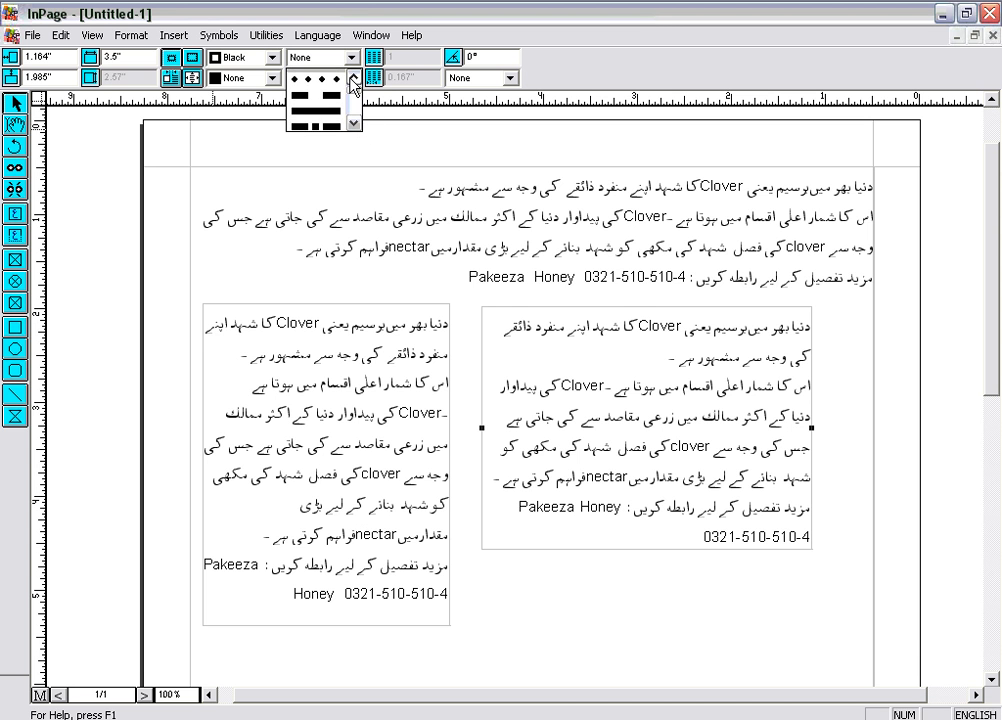
{"action": "left_click", "coordinate": [325, 80]}
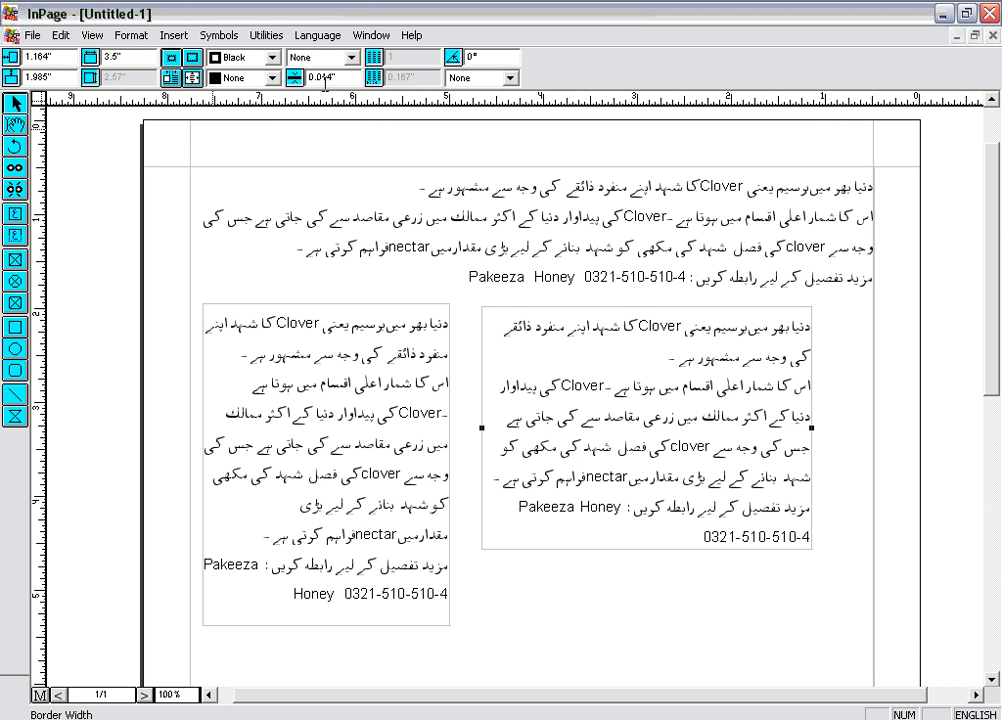
{"action": "left_click", "coordinate": [352, 58]}
{"action": "left_click", "coordinate": [322, 92]}
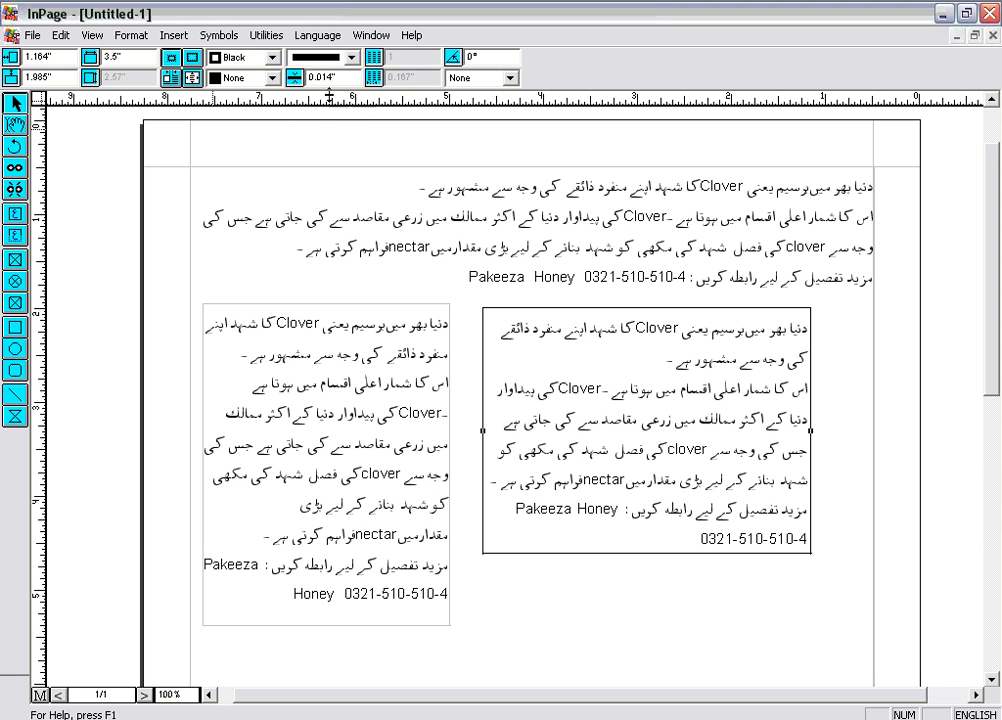
{"action": "left_click", "coordinate": [848, 465]}
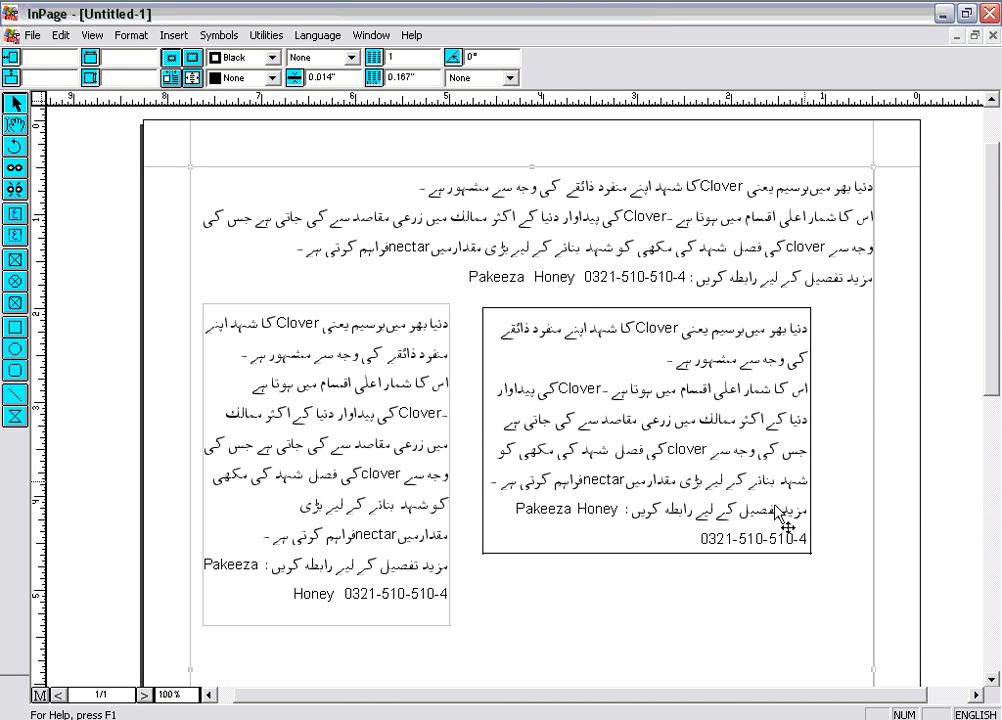